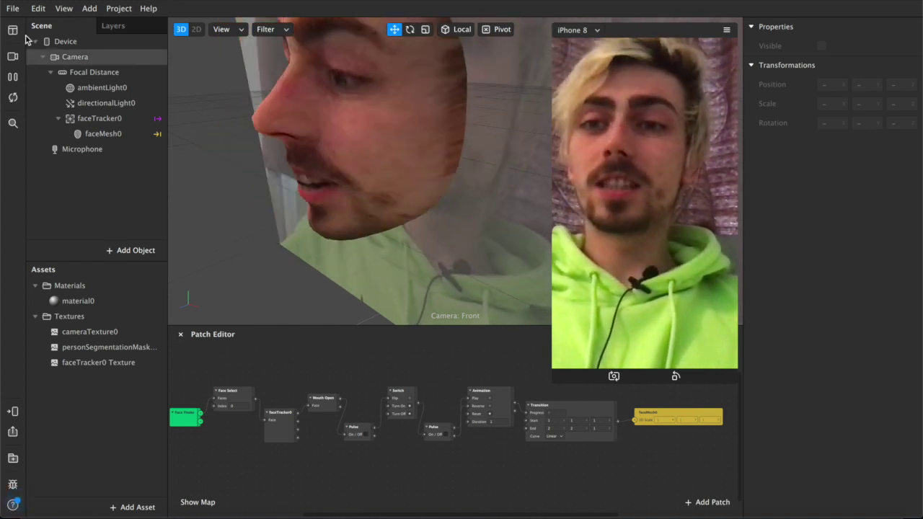
# Switch the preview to the built-in FaceTime HD camera and enlarge the iPhone 8 simulator.
pyautogui.click(13, 76)
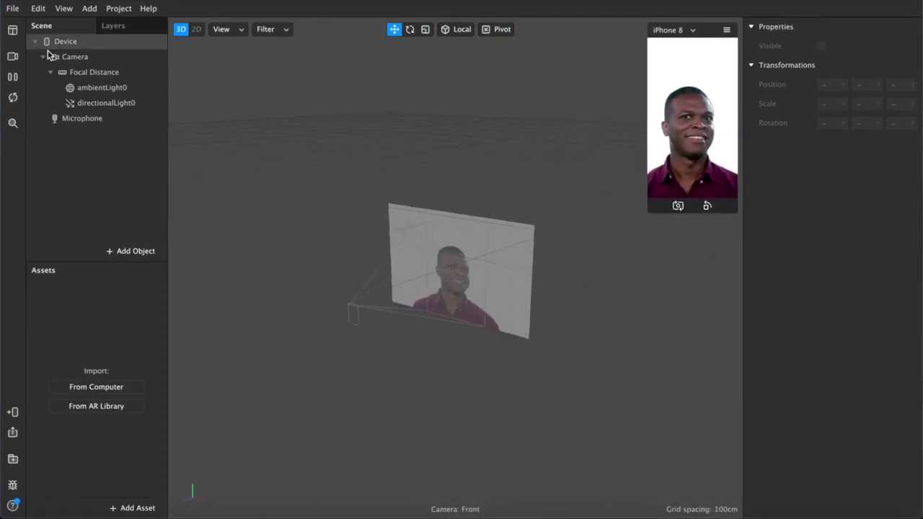
pyautogui.click(12, 56)
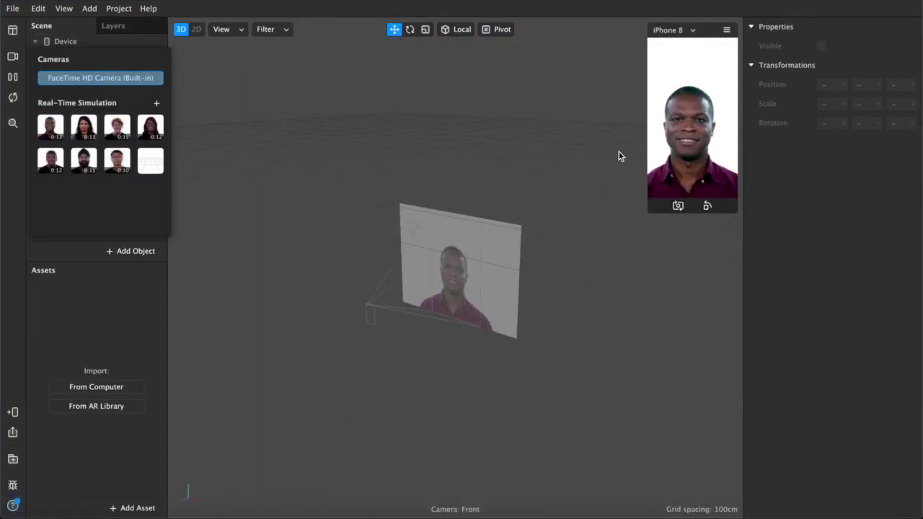
pyautogui.moveTo(648, 187); pyautogui.dragTo(582, 266)
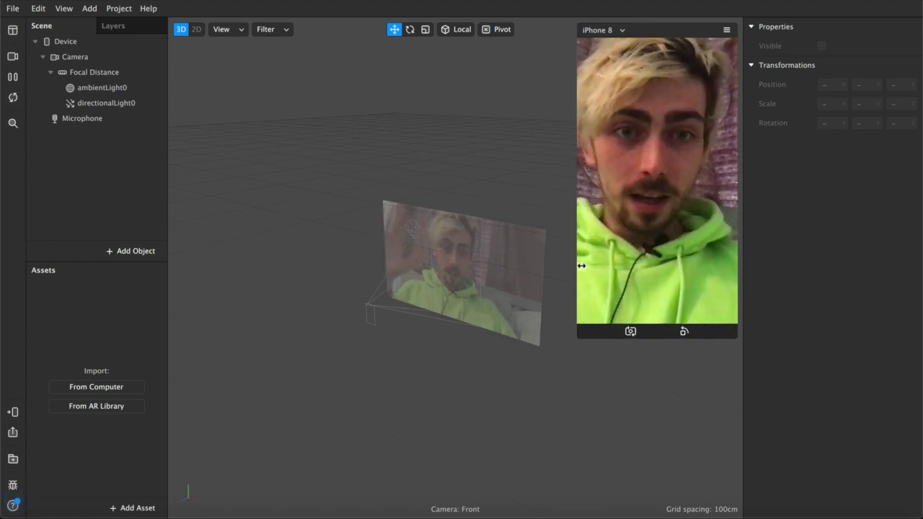
# Add a Face Mesh object to the scene.
pyautogui.click(121, 254)
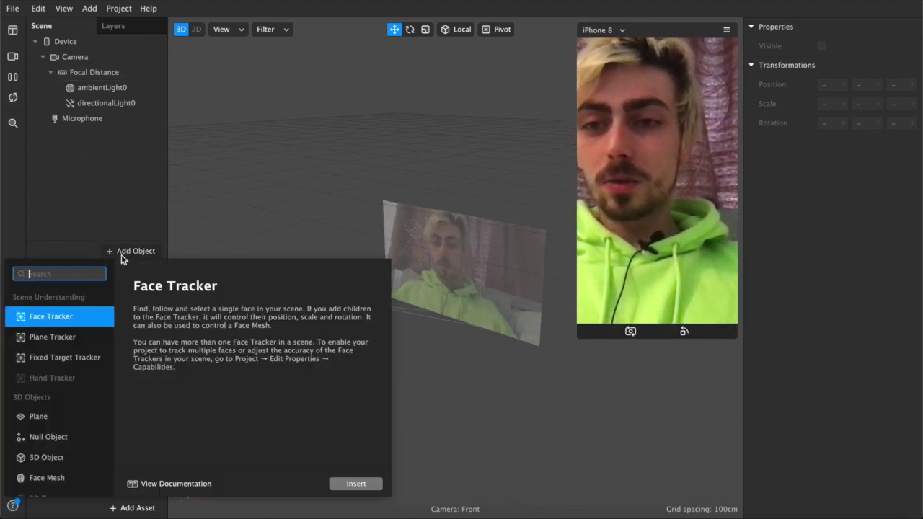
pyautogui.click(44, 477)
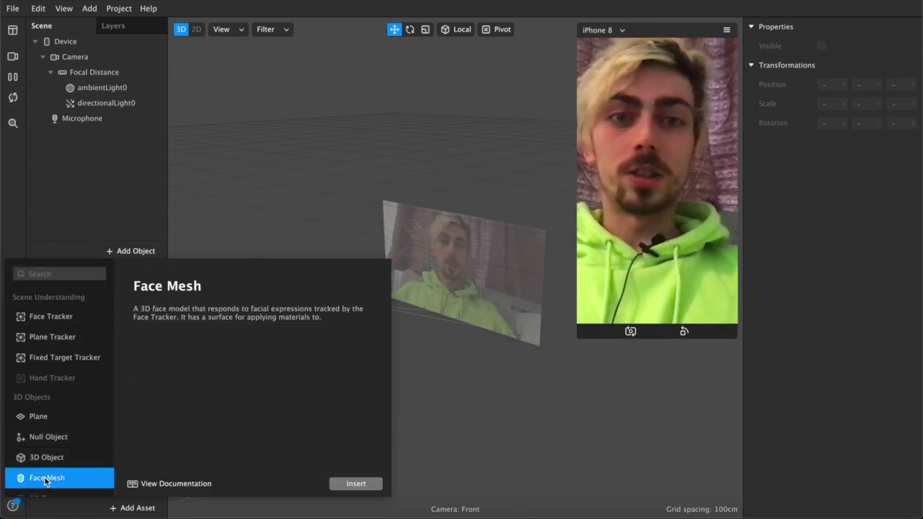
pyautogui.doubleClick(44, 477)
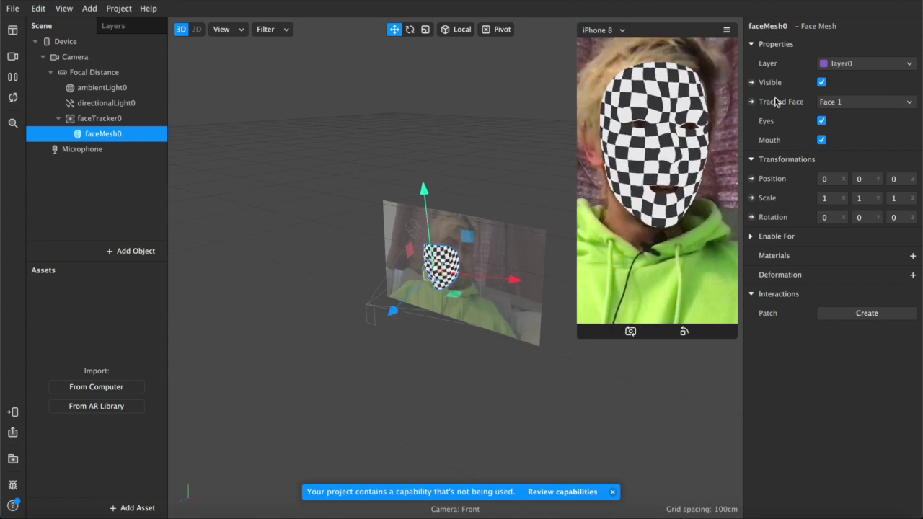
# Disable the eye and mouth openings of the face mesh.
pyautogui.click(822, 140)
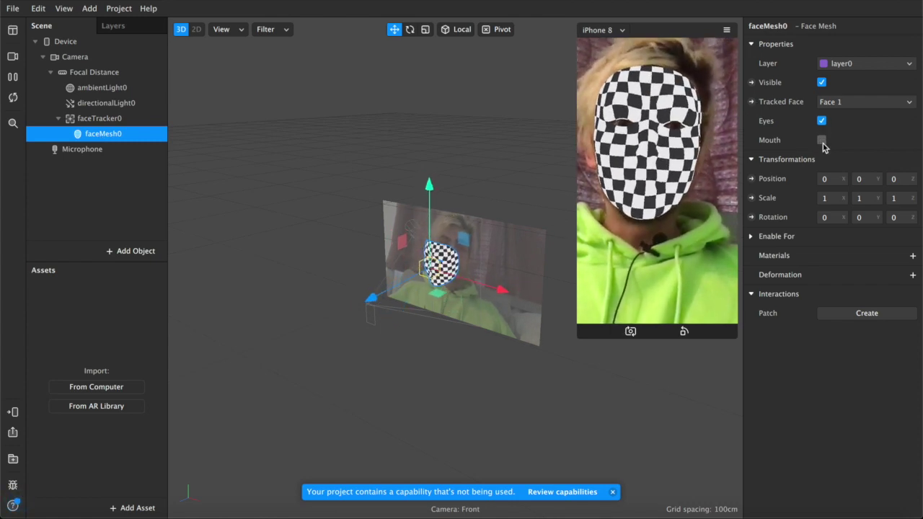
pyautogui.click(822, 140)
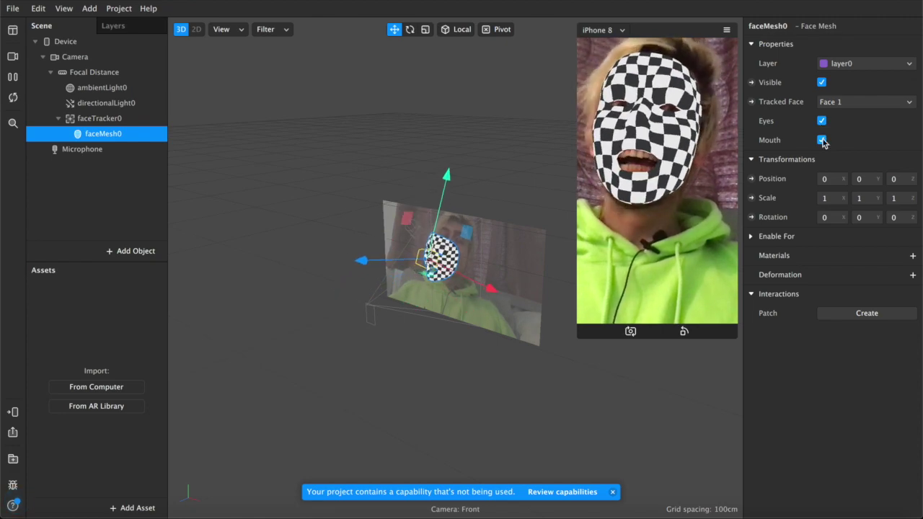
pyautogui.click(822, 121)
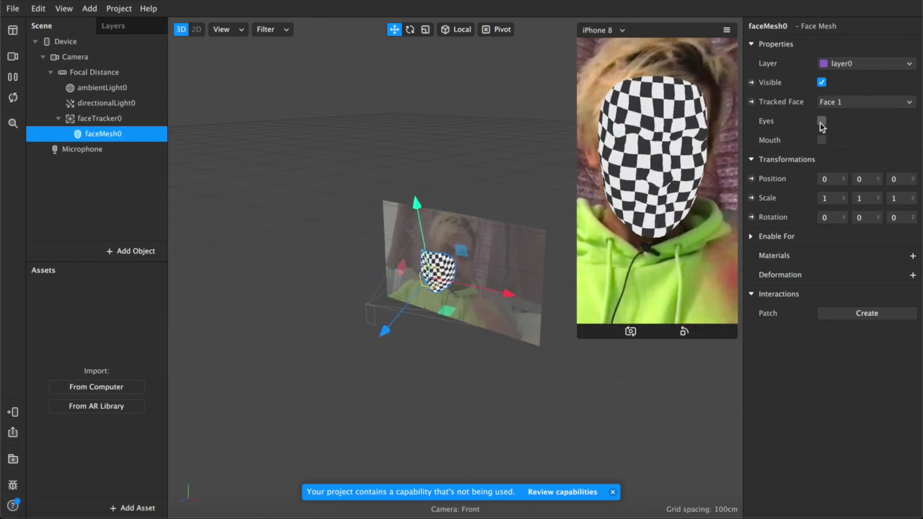
# Create a new material for the face mesh and rename it "face mesh".
pyautogui.click(913, 256)
pyautogui.doubleClick(73, 302)
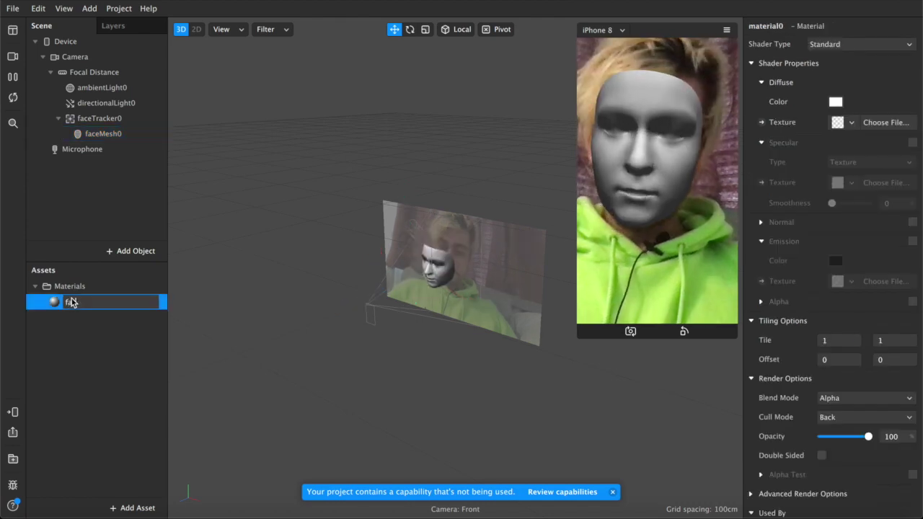
pyautogui.write('face mesh')
pyautogui.press('Return')
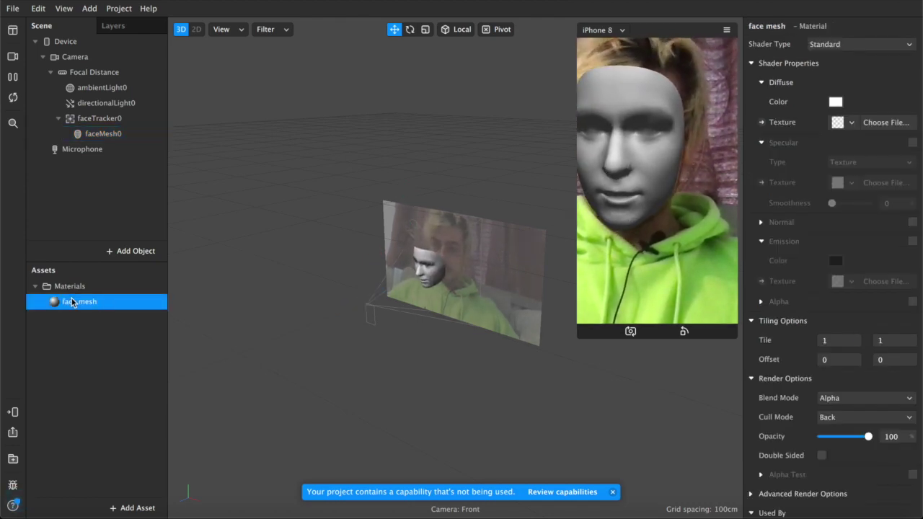
# Extract the face tracker's texture and assign it as the diffuse texture of the face mesh material.
pyautogui.click(93, 119)
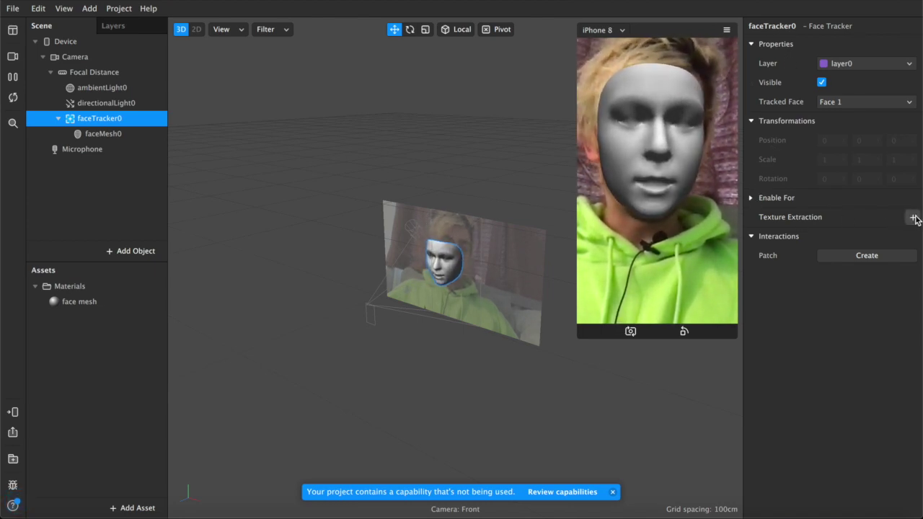
pyautogui.click(913, 218)
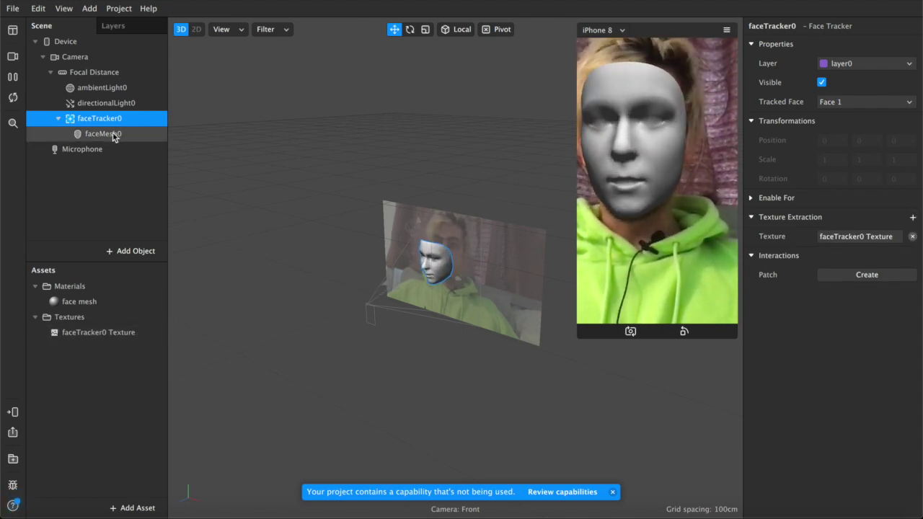
pyautogui.click(89, 137)
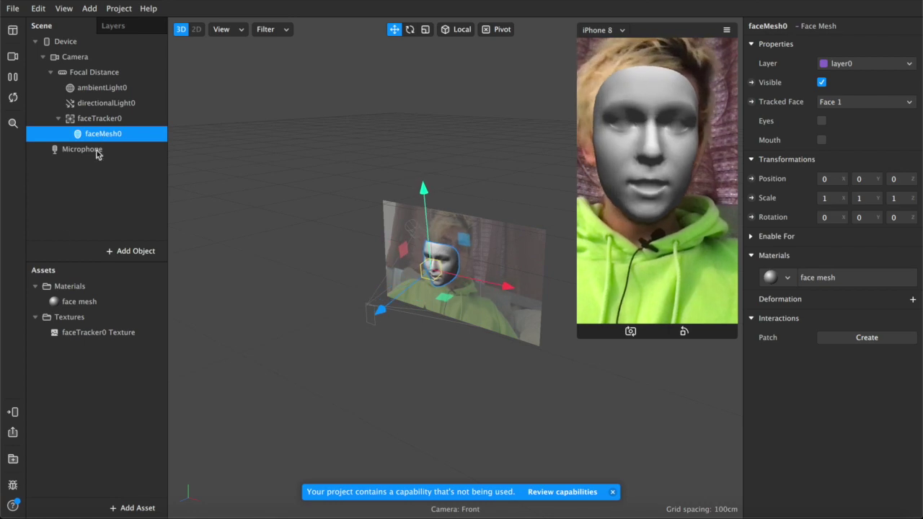
pyautogui.click(75, 302)
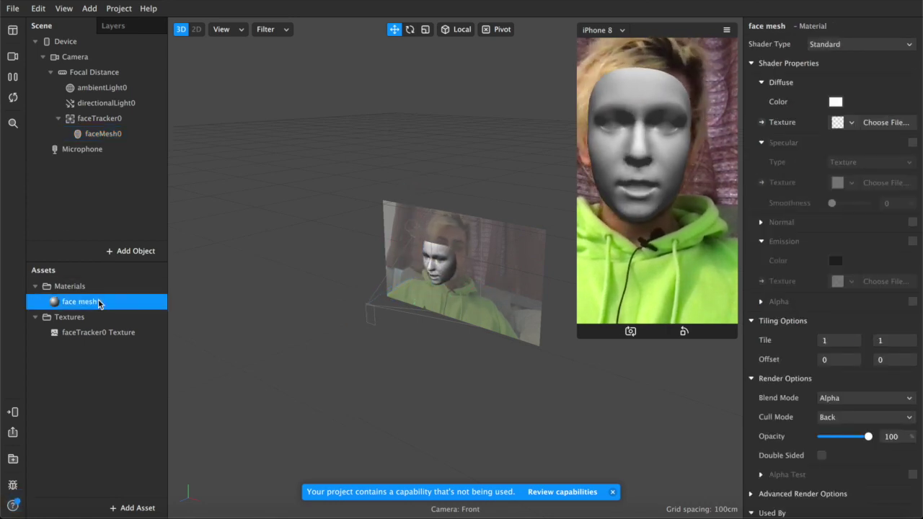
pyautogui.click(853, 123)
pyautogui.click(841, 145)
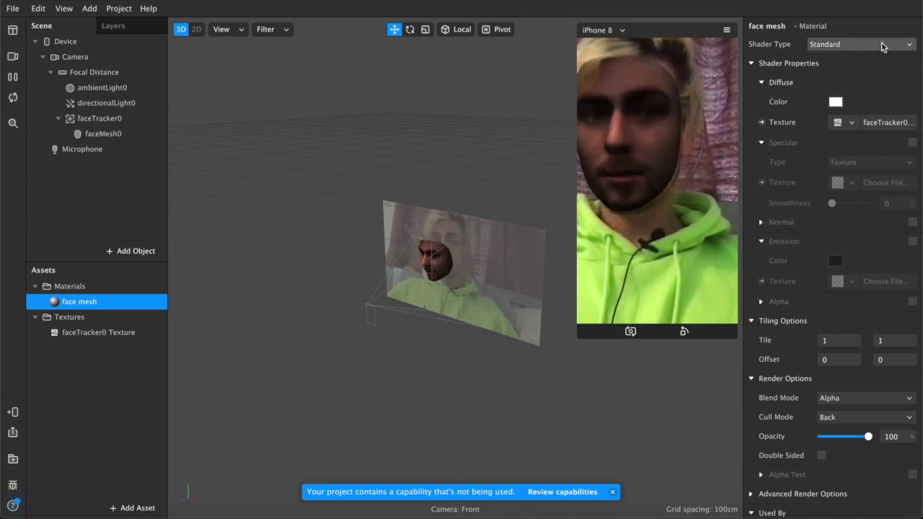
# Set the face mesh material's shader type to Flat.
pyautogui.click(855, 45)
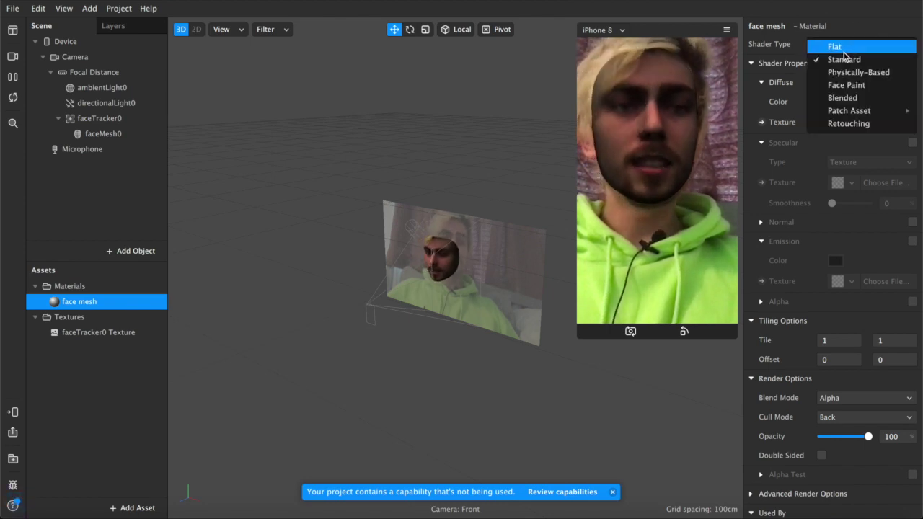
pyautogui.click(845, 47)
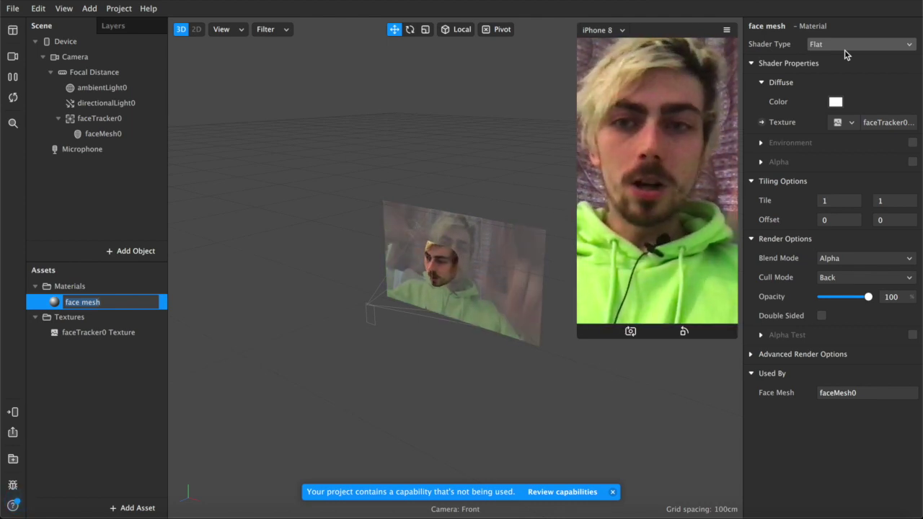
pyautogui.press('Return')
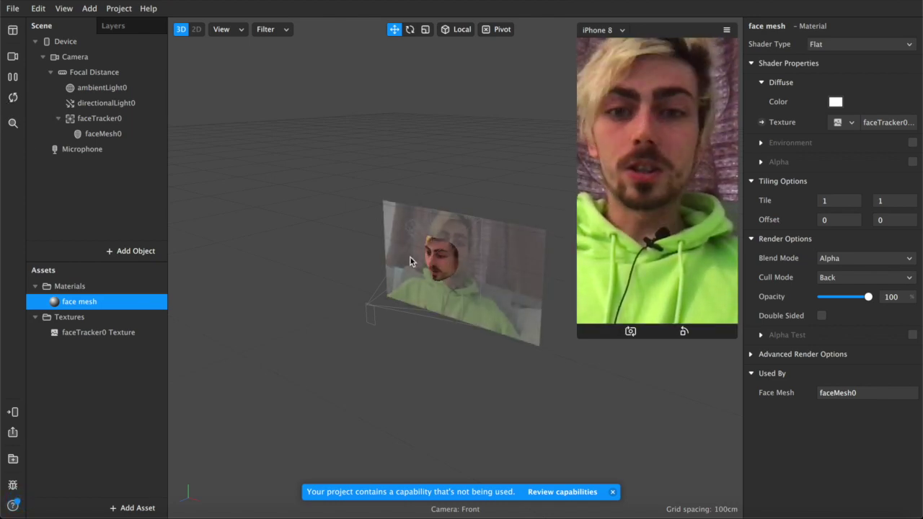
# Show the Patch Editor, place the face tracker's patches in it, and arrange Face Finder, Face Select and faceTracker0 in a compact row.
pyautogui.scroll(5, 410, 258)
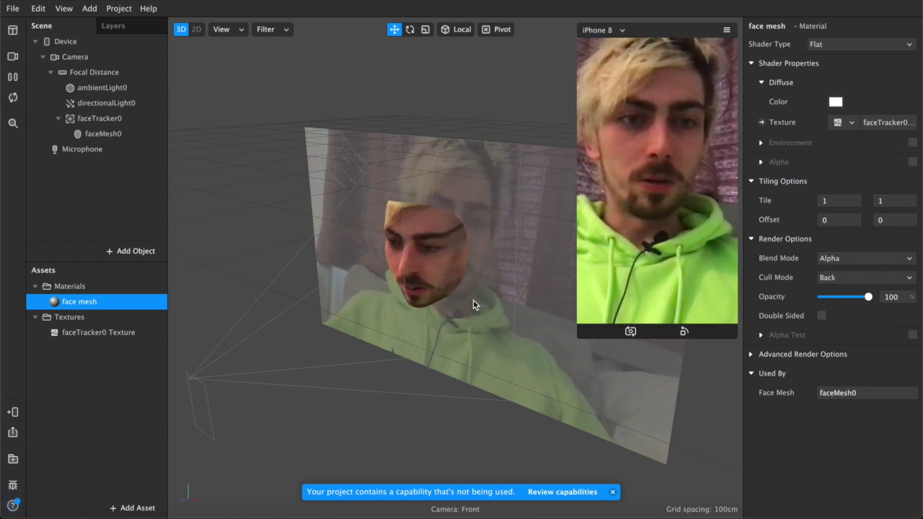
pyautogui.click(64, 8)
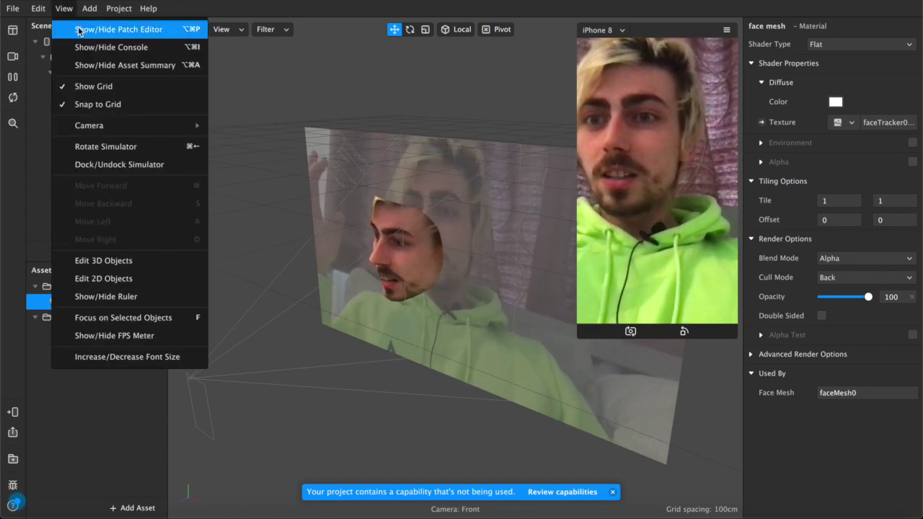
pyautogui.click(81, 29)
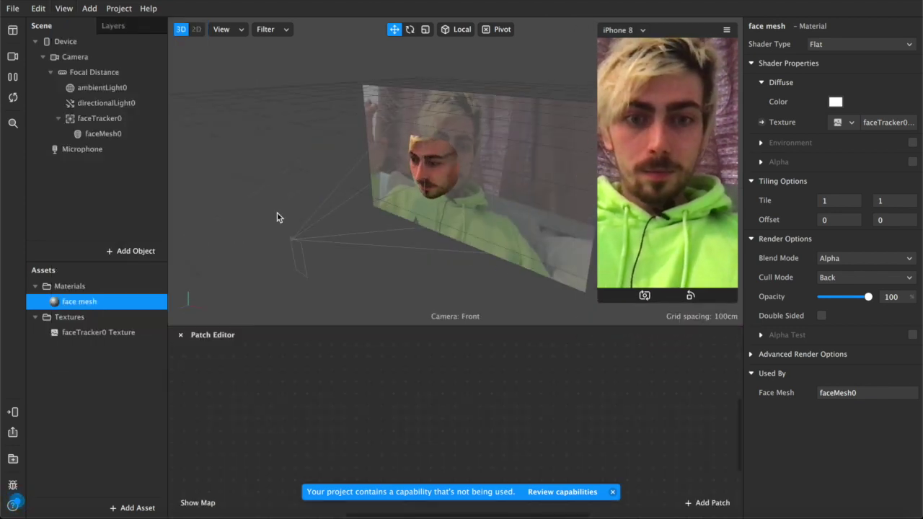
pyautogui.click(101, 118)
pyautogui.moveTo(180, 186); pyautogui.dragTo(229, 420)
pyautogui.moveTo(348, 410); pyautogui.dragTo(312, 405)
pyautogui.moveTo(457, 406); pyautogui.dragTo(397, 402)
pyautogui.moveTo(395, 361); pyautogui.dragTo(264, 402)
pyautogui.click(282, 368)
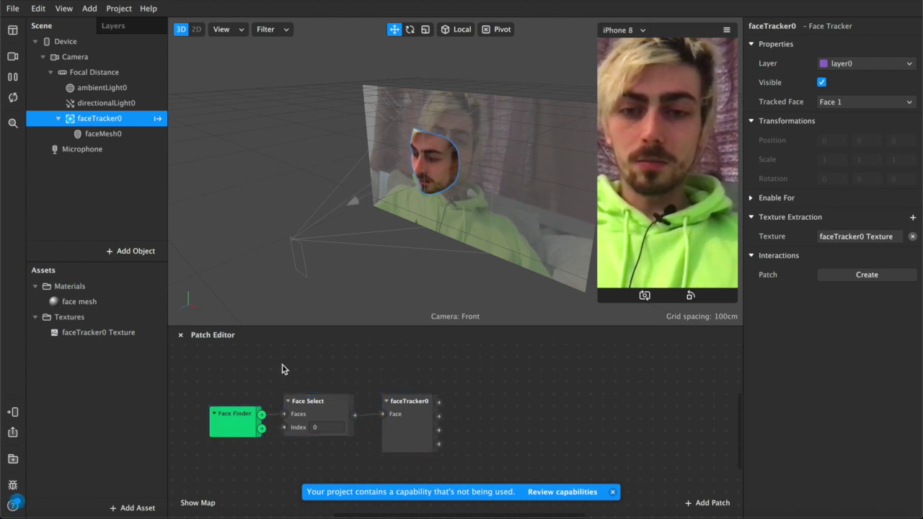
# Add a Mouth Open patch fed by the Face output of the faceTracker0 patch.
pyautogui.click(440, 408)
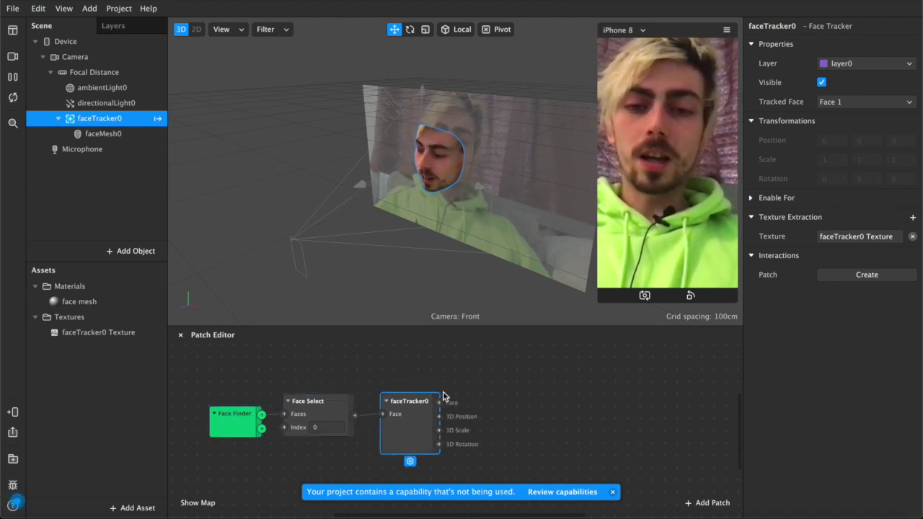
pyautogui.moveTo(439, 404); pyautogui.dragTo(494, 400)
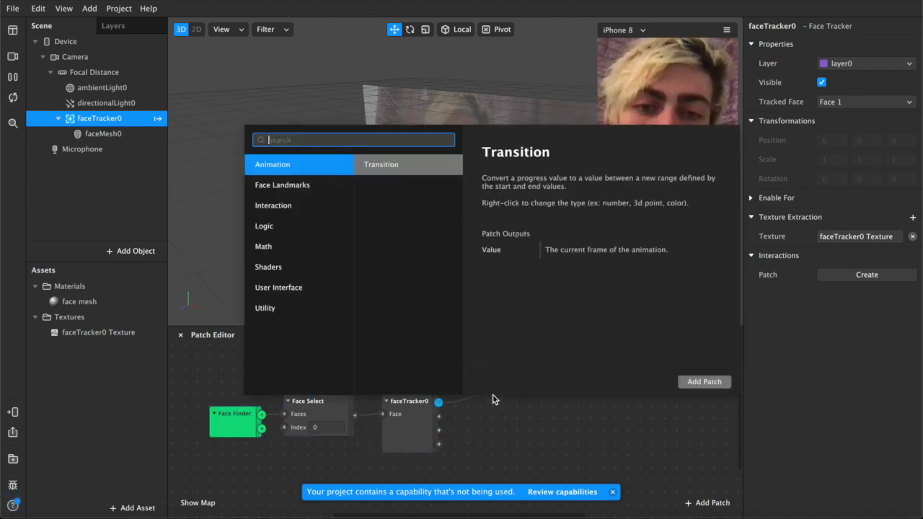
pyautogui.write('mouth')
pyautogui.press('Return')
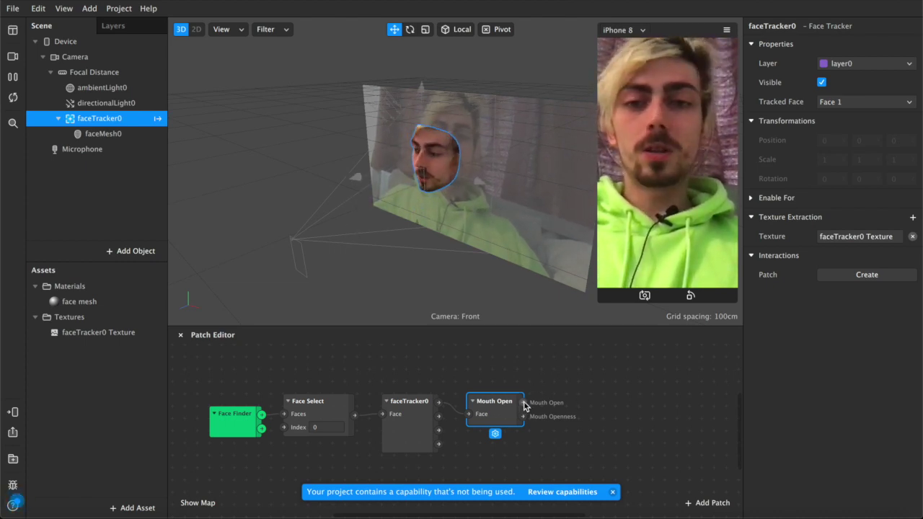
# Add a Pulse patch connected to the Mouth Open output of the Mouth Open patch.
pyautogui.moveTo(523, 402); pyautogui.dragTo(618, 409)
pyautogui.write('pulse')
pyautogui.press('Return')
# Add a Switch patch with its Flip input fed by the Pulse's Turned On output, placed just below the Pulse.
pyautogui.write('switch')
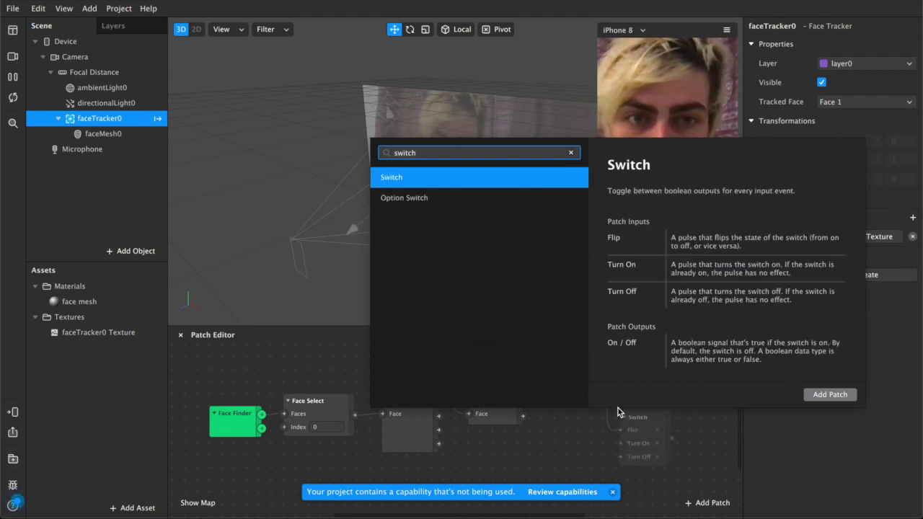
pyautogui.press('Return')
pyautogui.moveTo(641, 410); pyautogui.dragTo(617, 412)
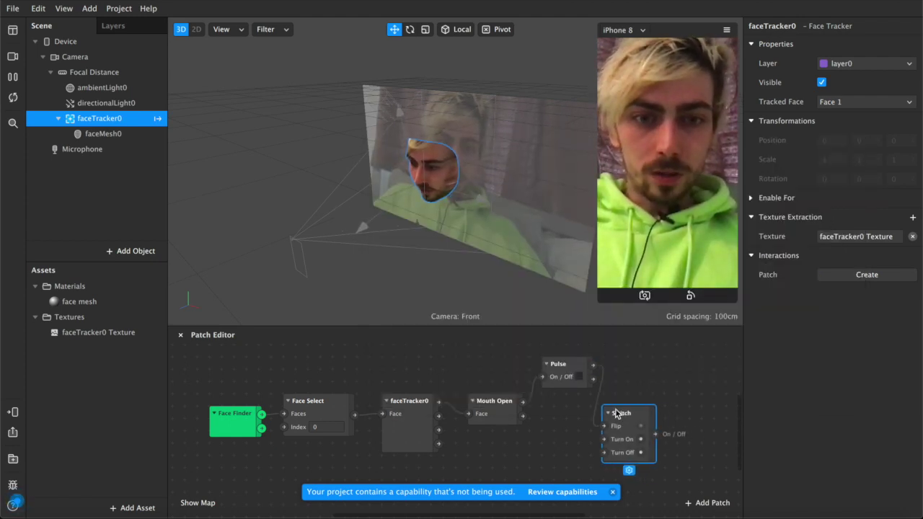
pyautogui.hscroll(3, 617, 412)
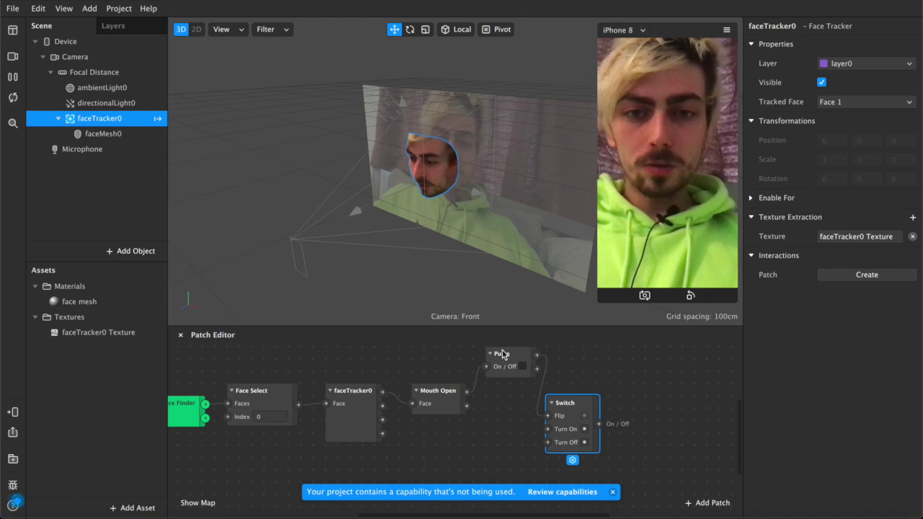
pyautogui.hscroll(-2, 300, 409)
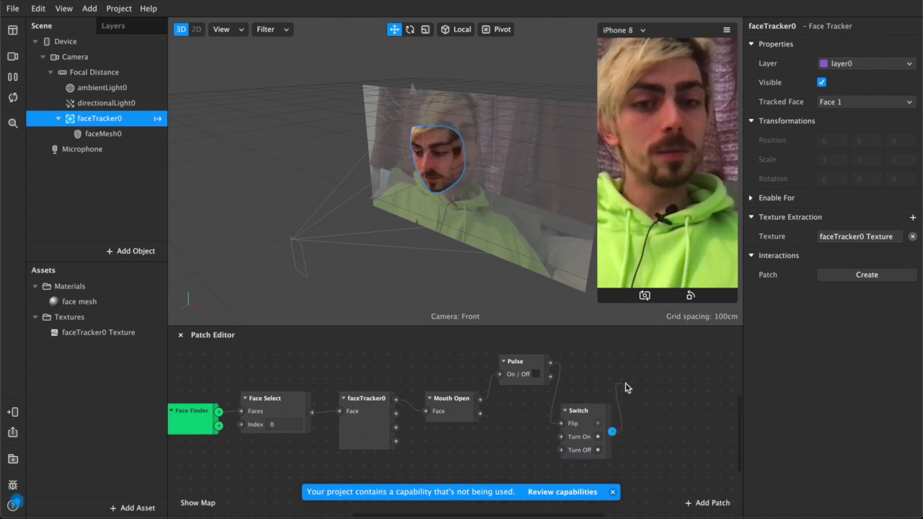
# Add a second Pulse patch connected to the Switch's On / Off output.
pyautogui.moveTo(625, 388); pyautogui.dragTo(646, 365)
pyautogui.write('pulse')
pyautogui.press('Return')
# Add an Animation patch with its Play input fed by the second Pulse's Turned On output, placed below and beyond that Pulse.
pyautogui.hscroll(4, 645, 363)
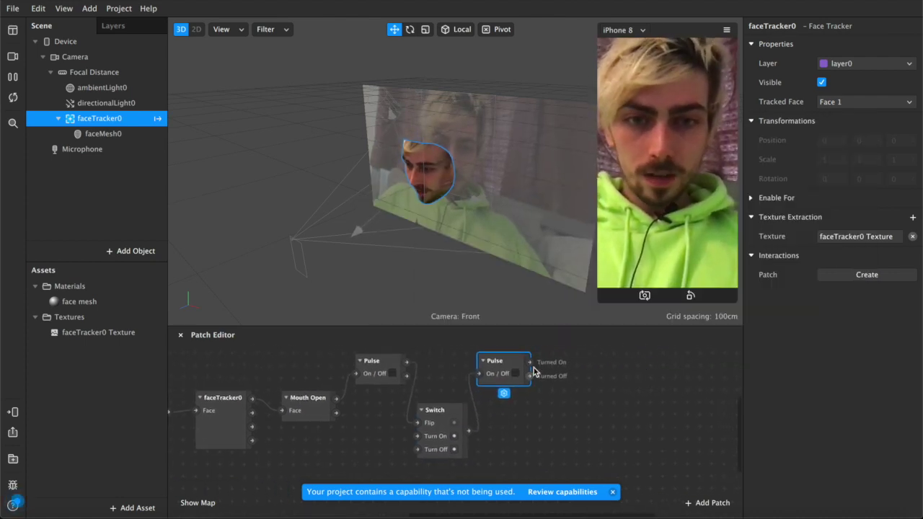
pyautogui.moveTo(529, 363); pyautogui.dragTo(544, 373)
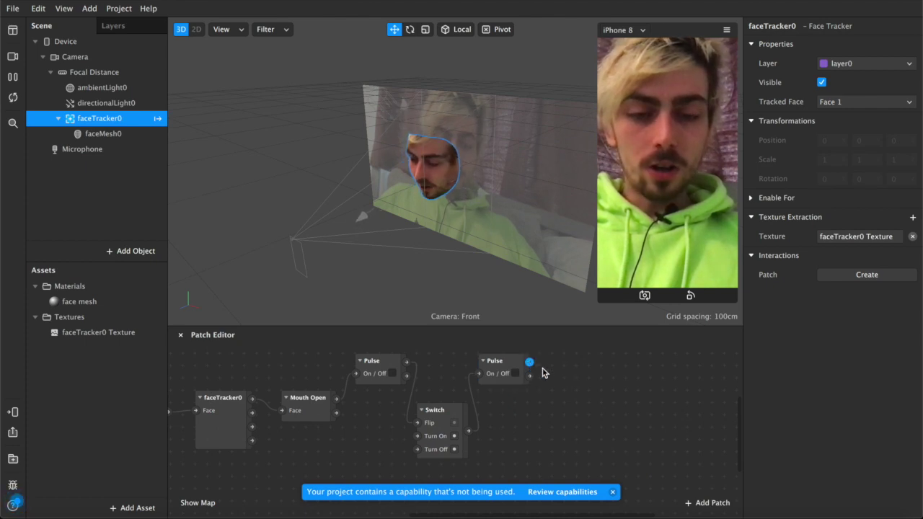
pyautogui.moveTo(561, 411); pyautogui.dragTo(561, 411)
pyautogui.write('an')
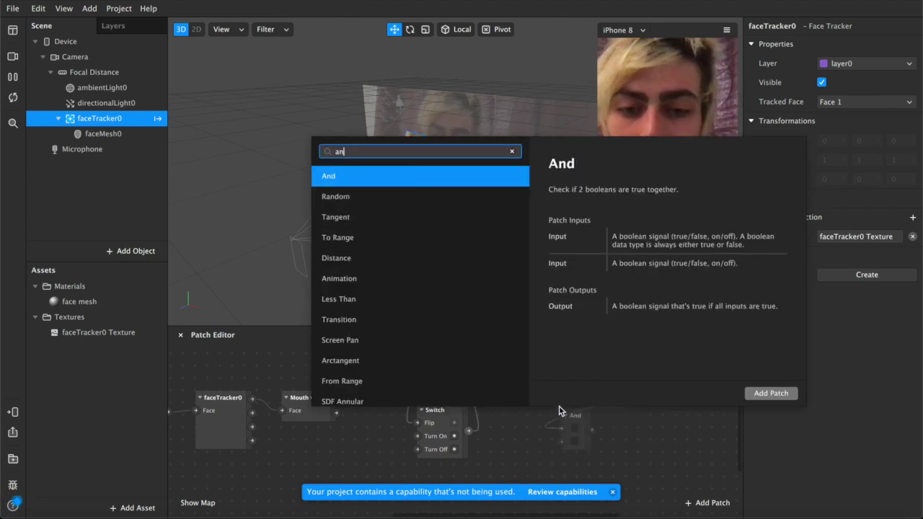
pyautogui.write('imat')
pyautogui.press('Return')
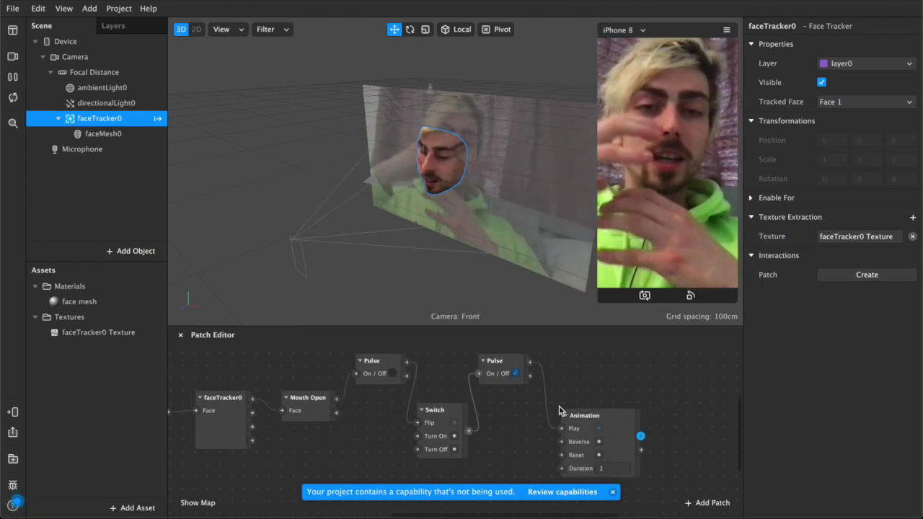
pyautogui.click(595, 414)
pyautogui.moveTo(595, 414)
pyautogui.mouseDown()
pyautogui.moveTo(588, 398)
pyautogui.moveTo(586, 408)
pyautogui.mouseUp()
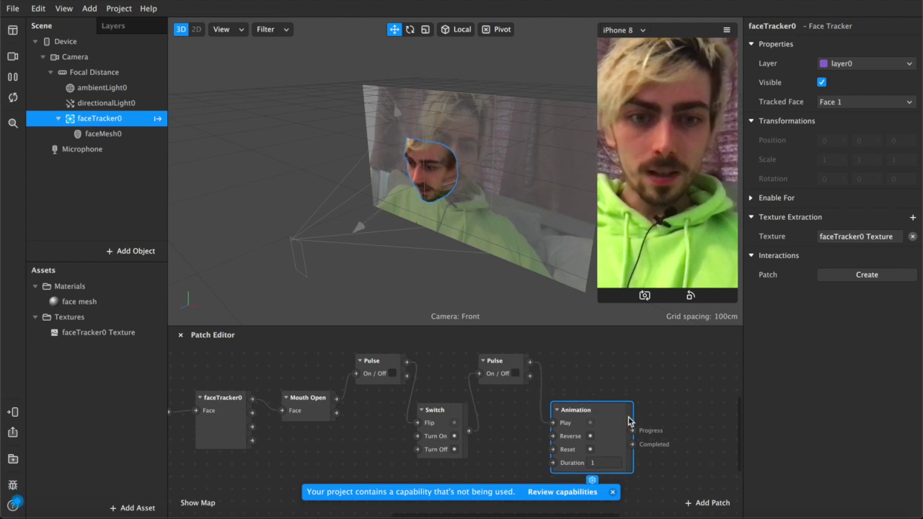
# Add a Transition patch fed by the Animation's Progress output, keeping its value type as Vector 3.
pyautogui.moveTo(632, 432); pyautogui.dragTo(655, 403)
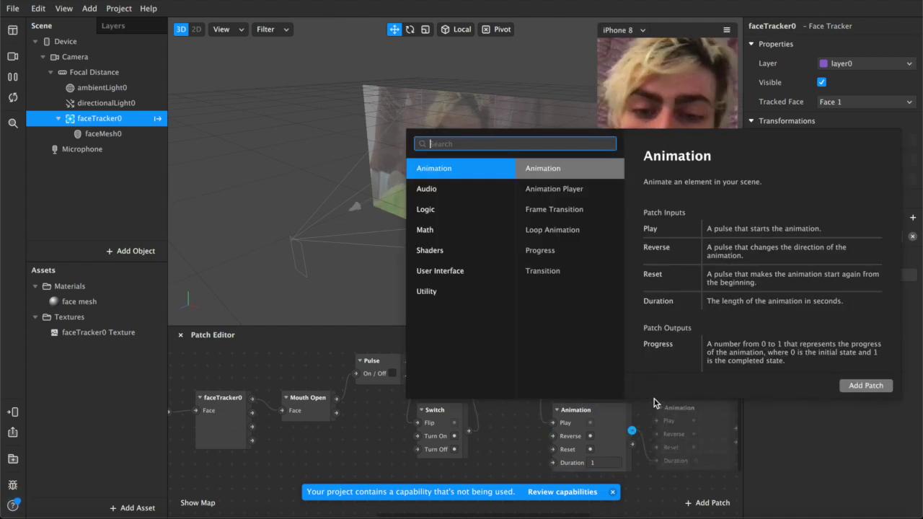
pyautogui.write('transitio')
pyautogui.press('Return')
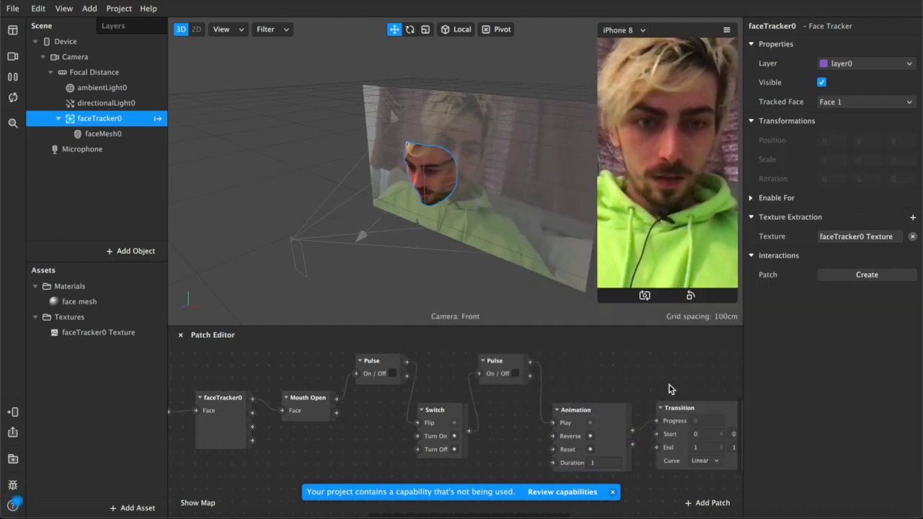
pyautogui.hscroll(5, 669, 385)
pyautogui.click(603, 387)
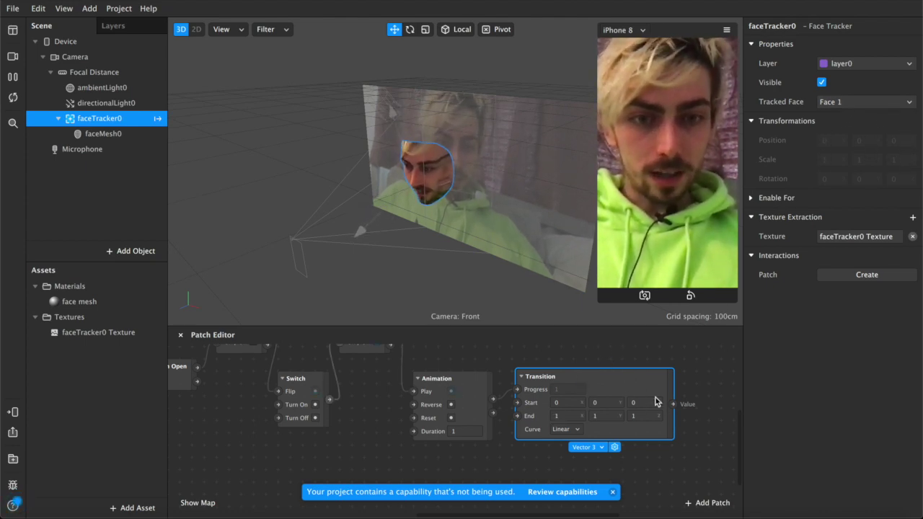
pyautogui.click(595, 448)
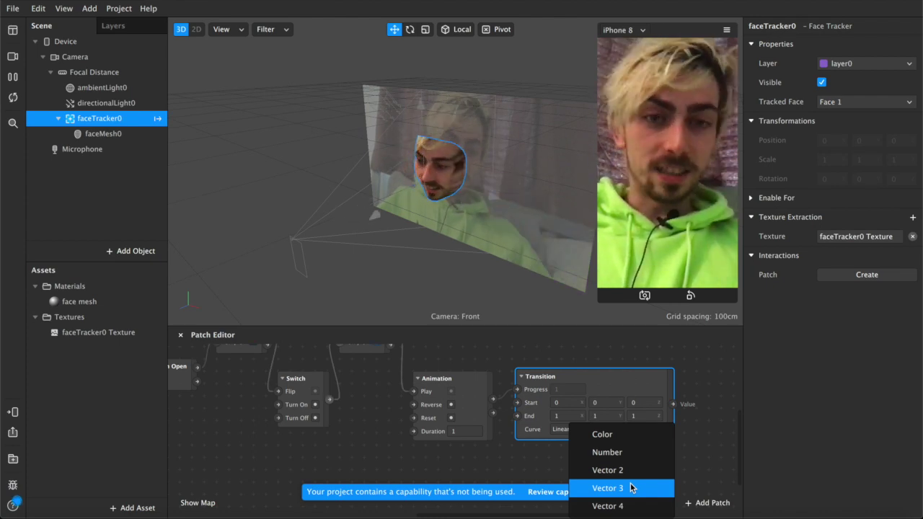
pyautogui.click(666, 383)
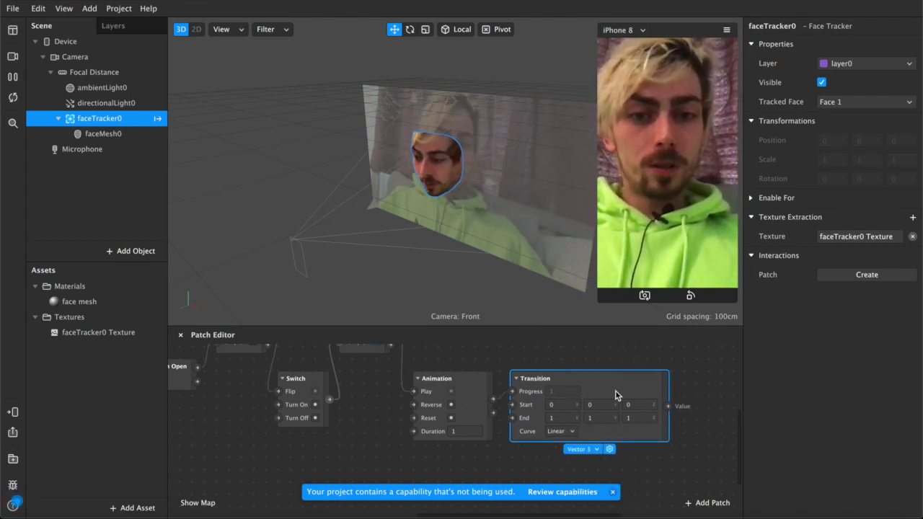
pyautogui.hscroll(5, 682, 397)
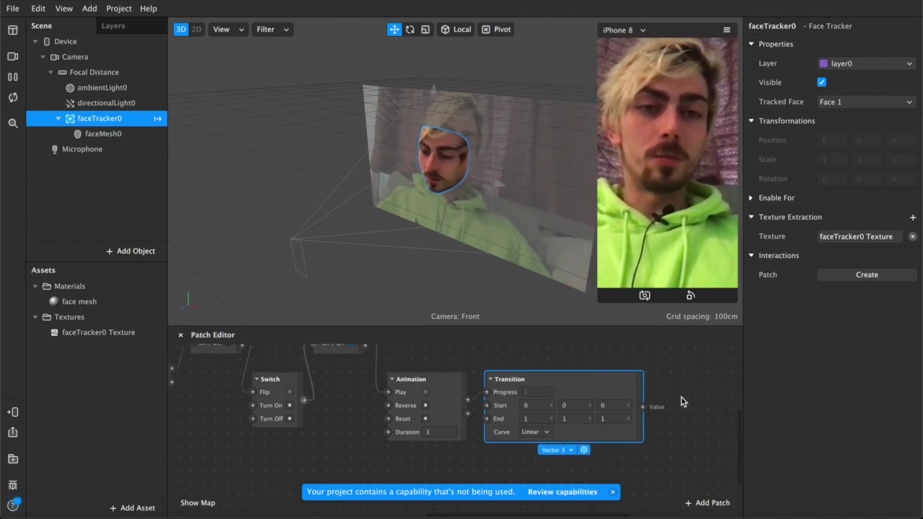
# Create a Scale patch for faceMesh0, place it beyond the Transition patch and connect the Transition's Value output to it.
pyautogui.click(105, 136)
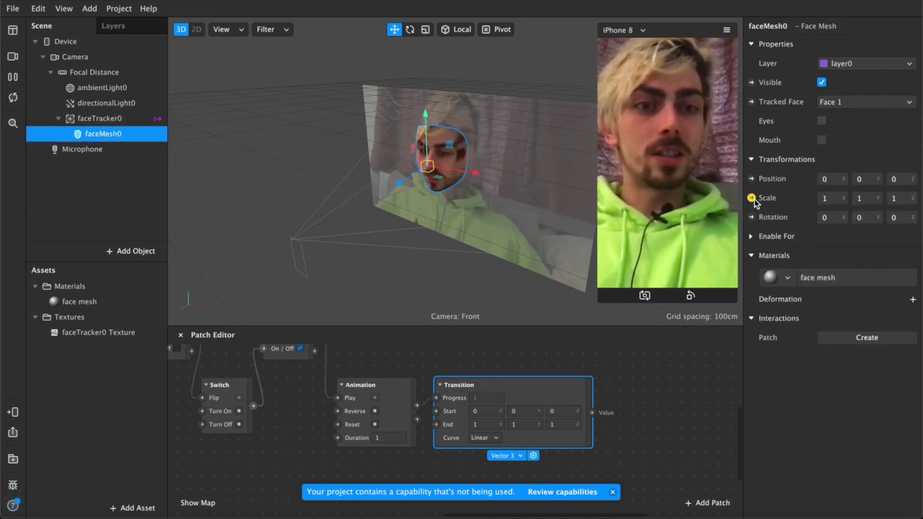
pyautogui.click(865, 198)
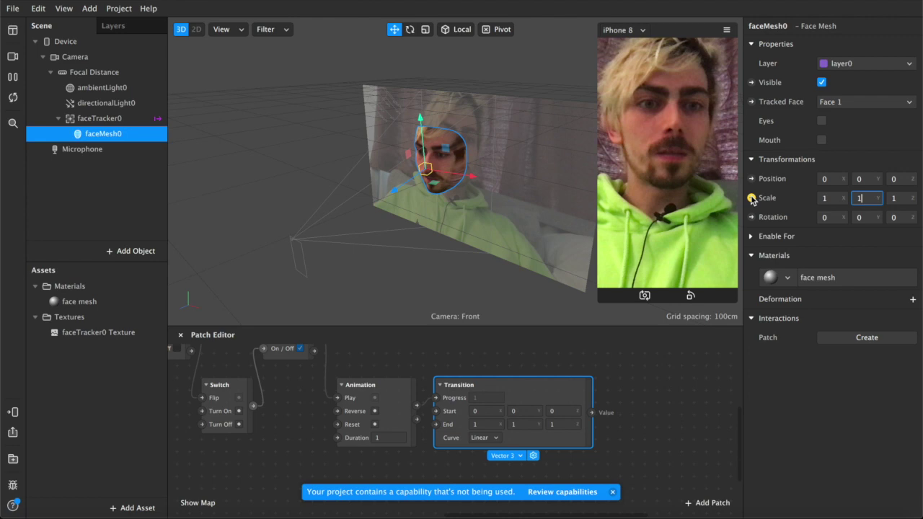
pyautogui.click(752, 197)
pyautogui.moveTo(510, 439); pyautogui.dragTo(661, 396)
pyautogui.click(614, 493)
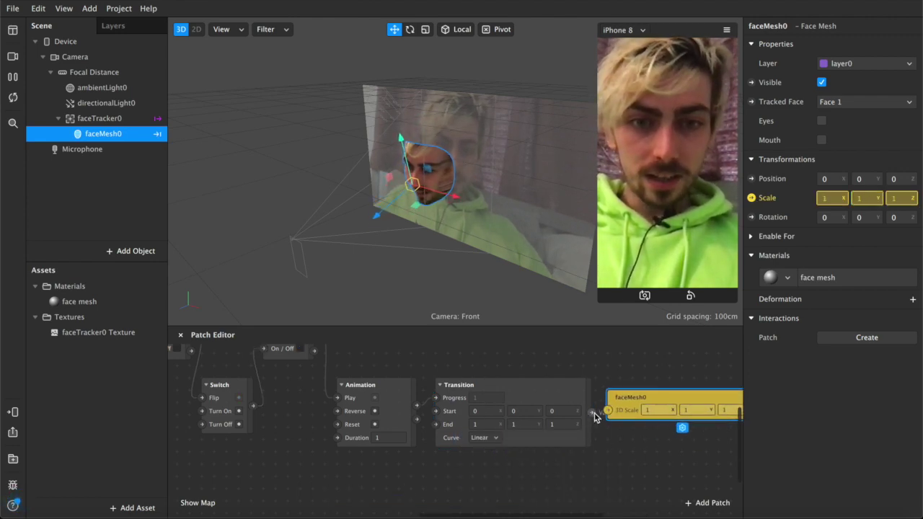
pyautogui.moveTo(592, 412); pyautogui.dragTo(609, 410)
# Set the Transition patch's Start values to 1 on X, Y and Z.
pyautogui.hscroll(2, 629, 449)
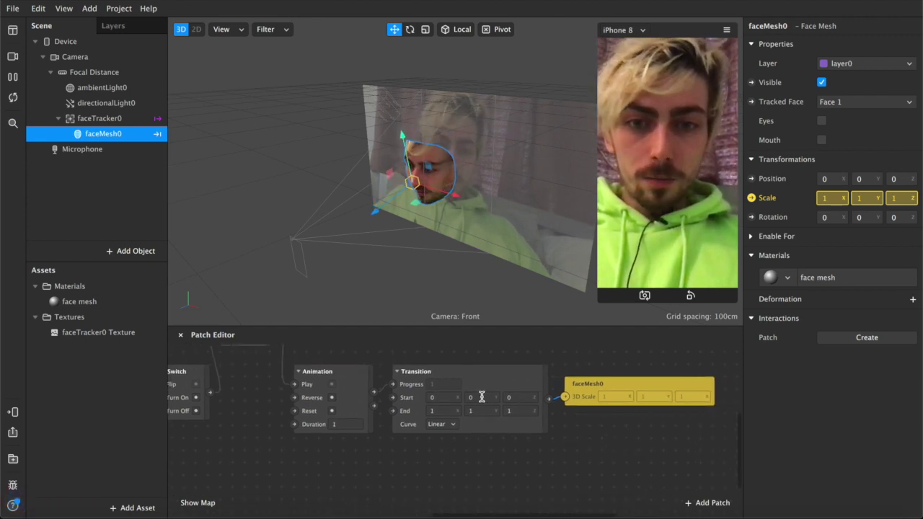
pyautogui.click(430, 397)
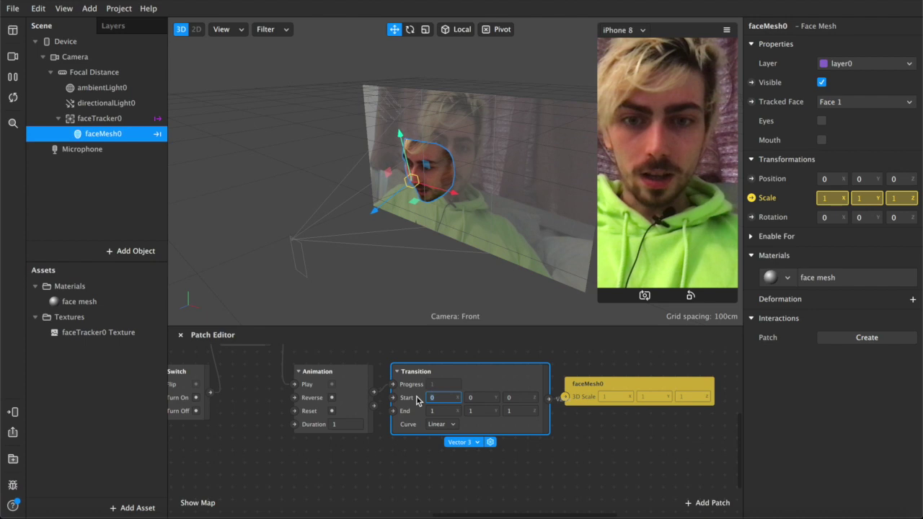
pyautogui.click(474, 398)
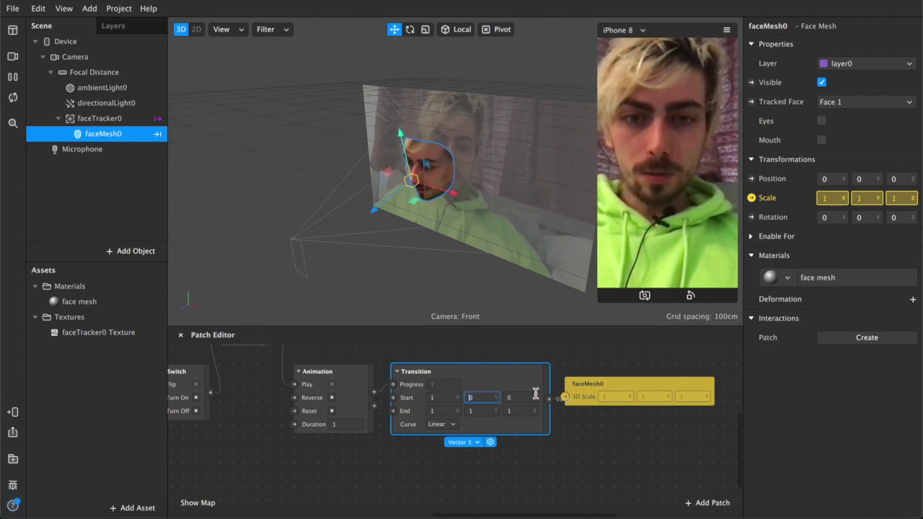
pyautogui.click(524, 398)
pyautogui.write('1')
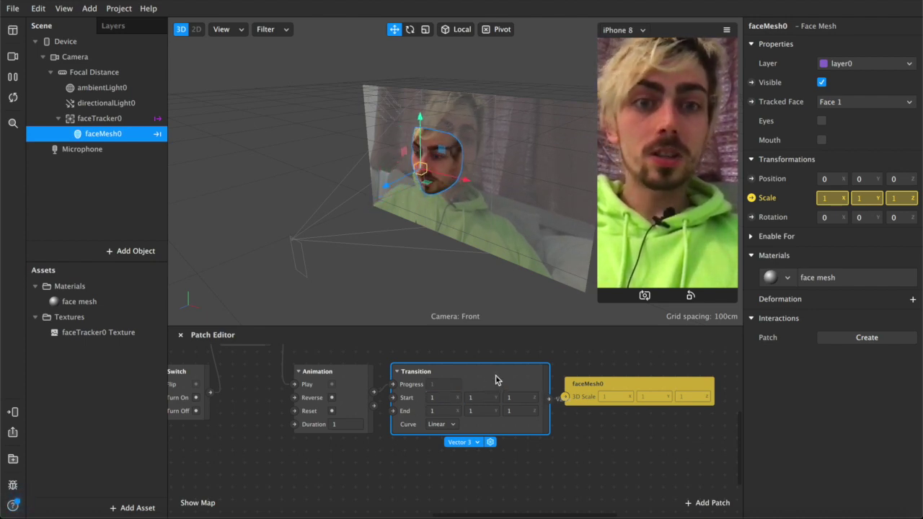
# Set the Transition patch's End values to 2 on X, Y and Z.
pyautogui.click(479, 409)
pyautogui.write('2')
pyautogui.click(532, 410)
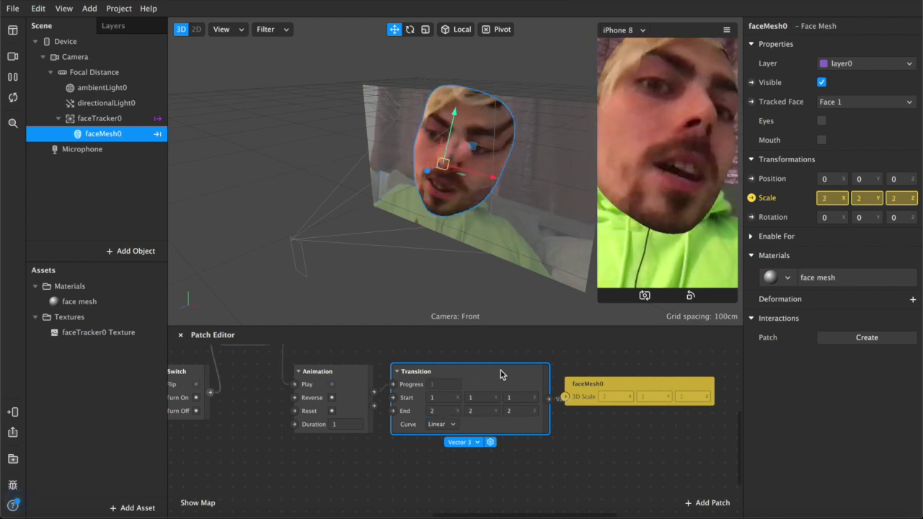
pyautogui.click(494, 365)
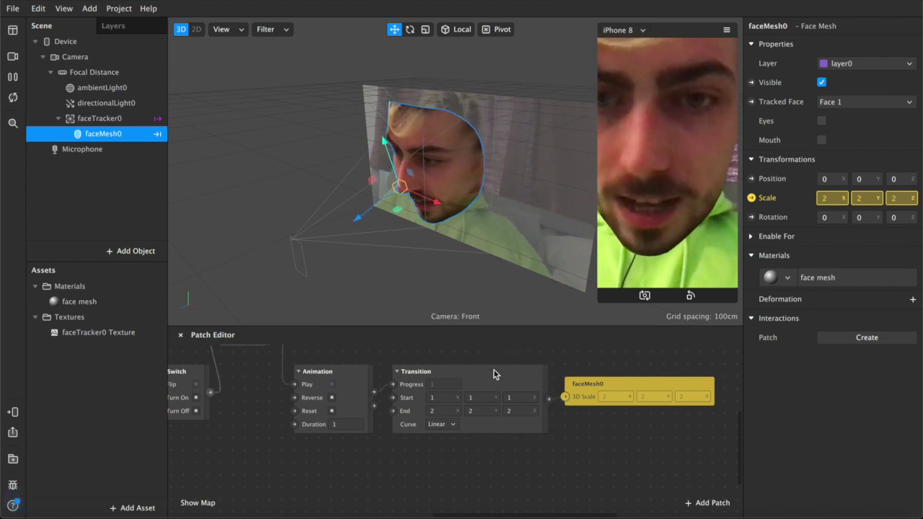
# Connect the second Pulse's Turned Off output to the Animation patch's Reverse input.
pyautogui.hscroll(-5, 488, 379)
pyautogui.hscroll(3, 487, 384)
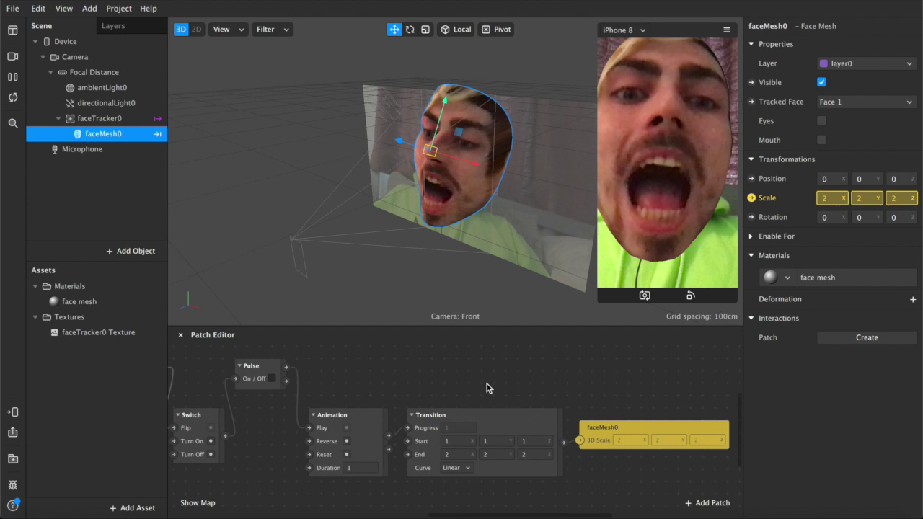
pyautogui.hscroll(-10, 452, 412)
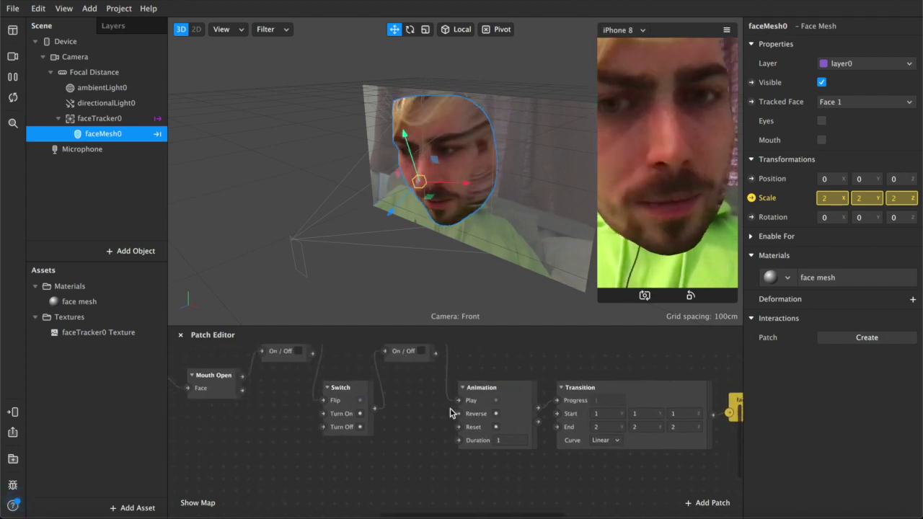
pyautogui.scroll(2, 450, 412)
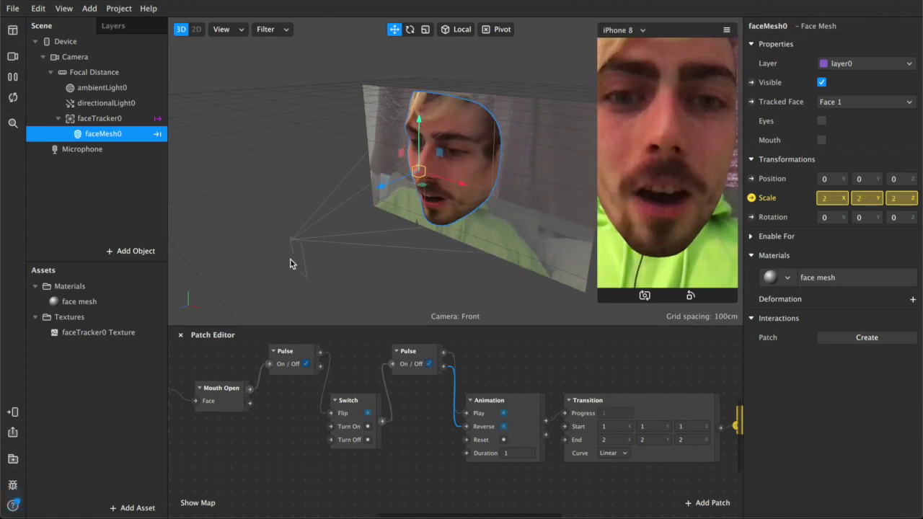
# Try End values of 10 on X, Y and Z in the Transition patch.
pyautogui.click(610, 439)
pyautogui.write('10')
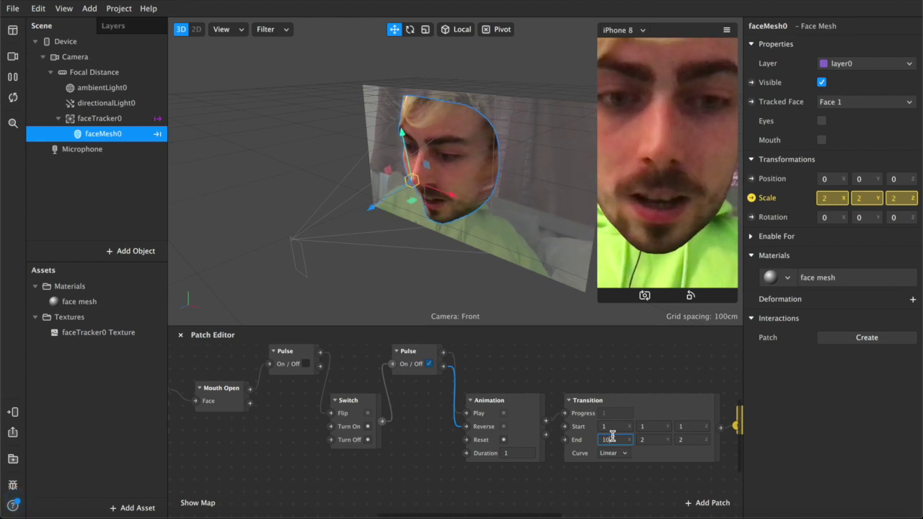
pyautogui.press('Tab')
pyautogui.write('10')
pyautogui.press('Tab')
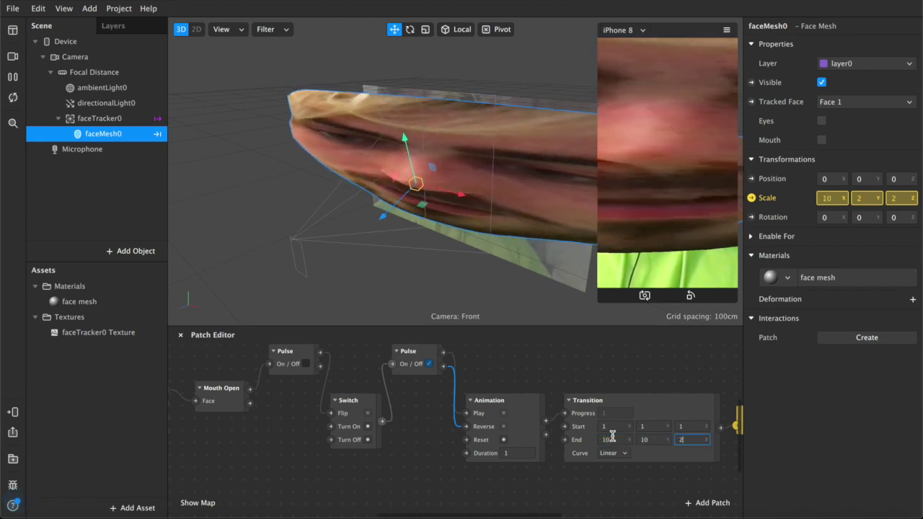
pyautogui.write('10')
pyautogui.press('Return')
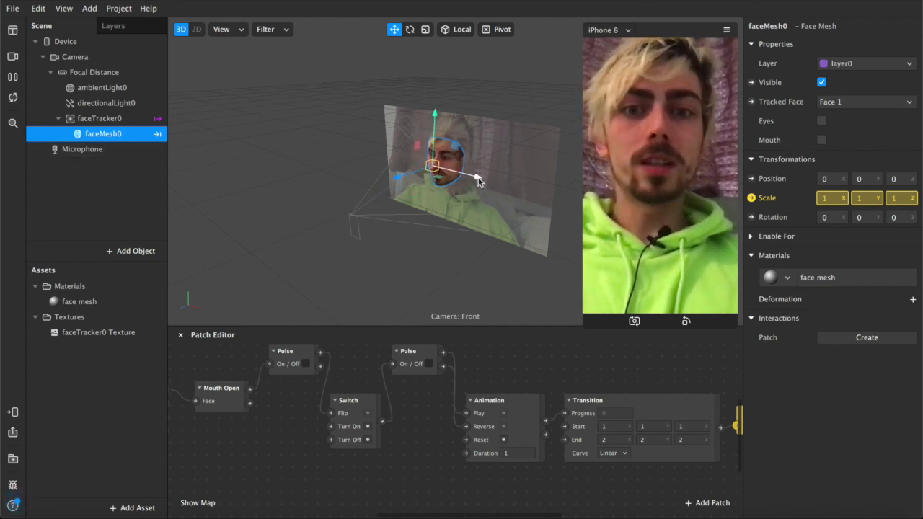
# Try moving the face mesh sideways and down in the 3D scene, and undo the moves.
pyautogui.moveTo(477, 180); pyautogui.dragTo(501, 196)
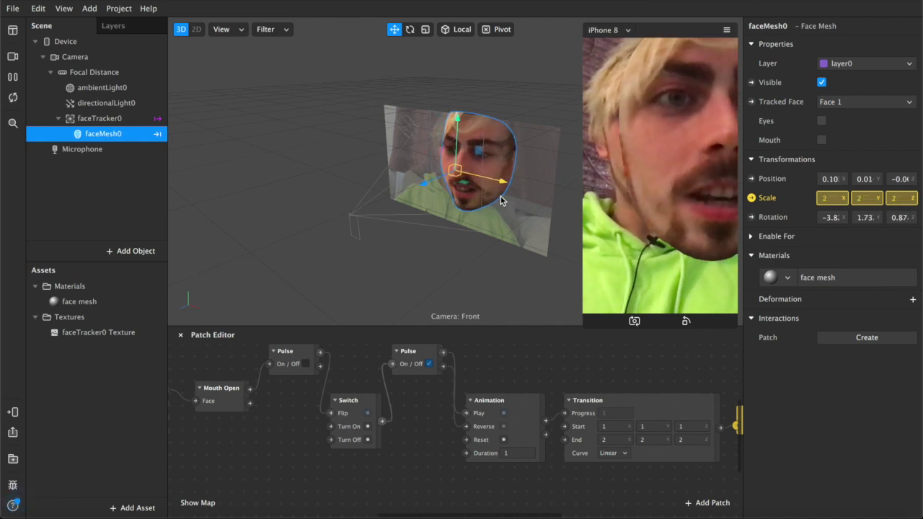
pyautogui.moveTo(457, 122); pyautogui.dragTo(453, 168)
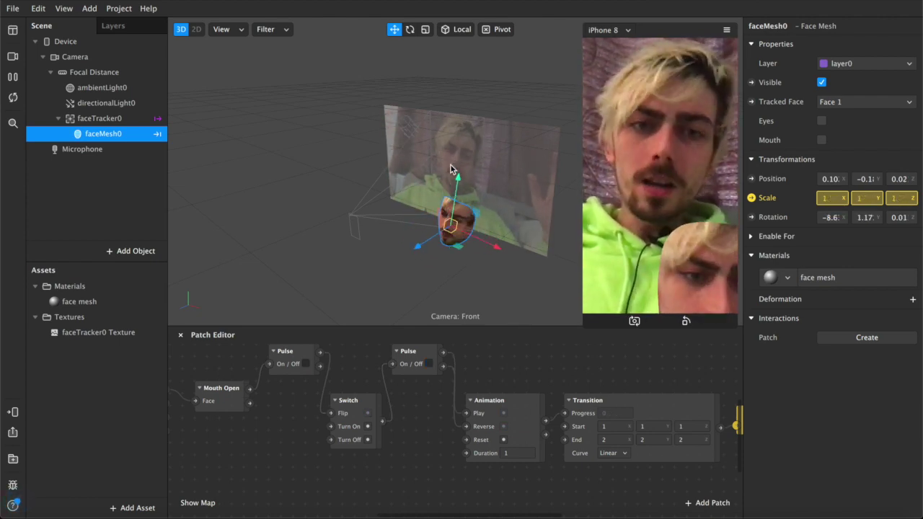
pyautogui.hotkey('ctrl', 'z')
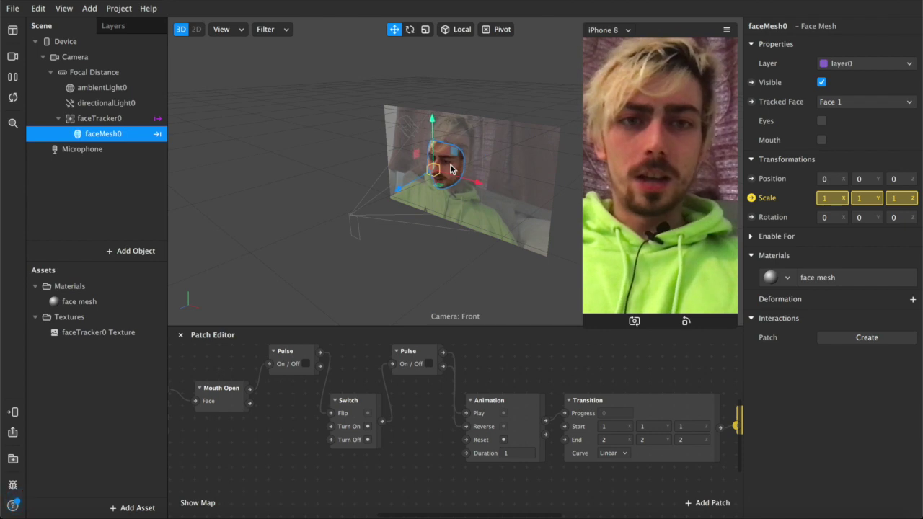